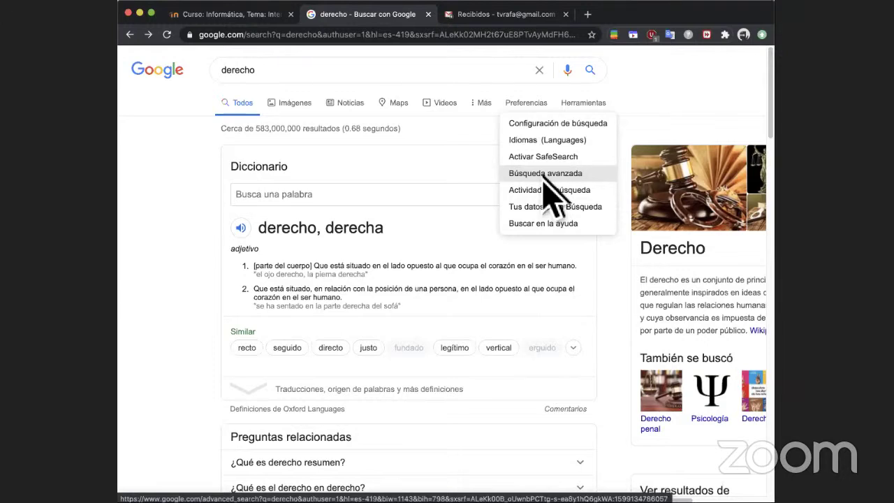
- Open Google's advanced search for derecho and set the all-these-words field to "derecho unc"
{"action": "left_click", "coordinate": [544, 176]}
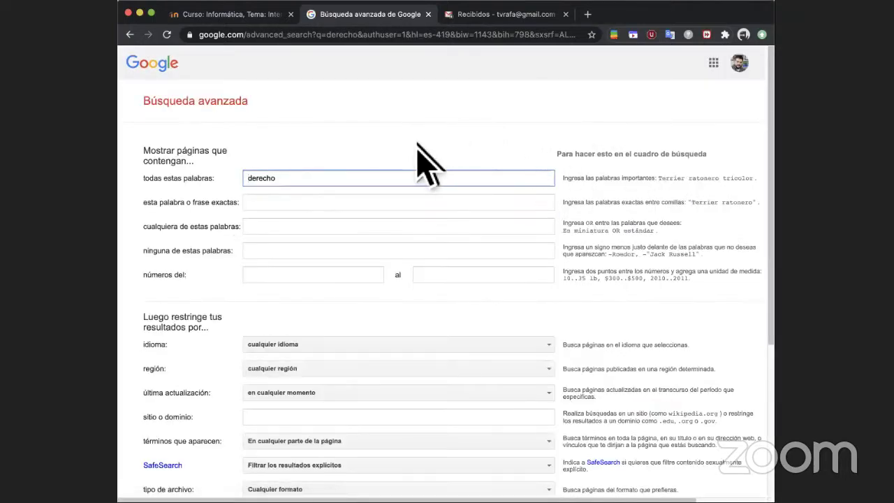
{"action": "scroll", "coordinate": [418, 144], "scroll_direction": "down", "scroll_amount": 6}
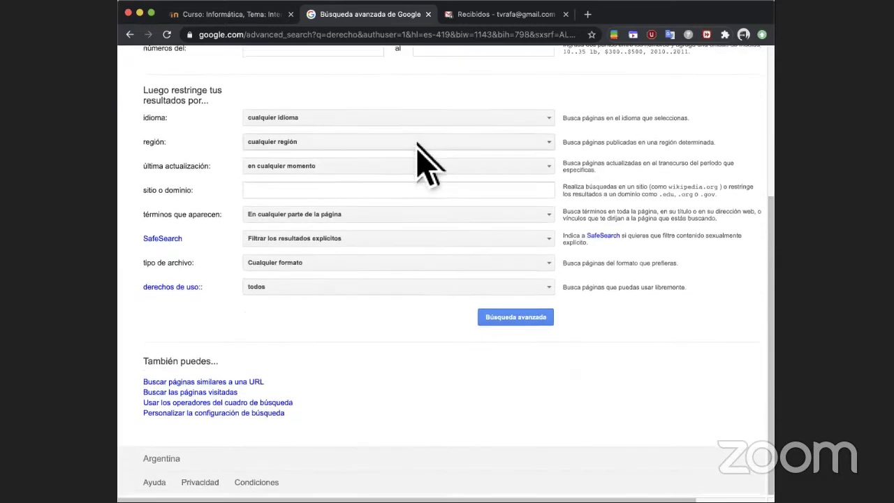
{"action": "scroll", "coordinate": [417, 143], "scroll_direction": "up", "scroll_amount": 6}
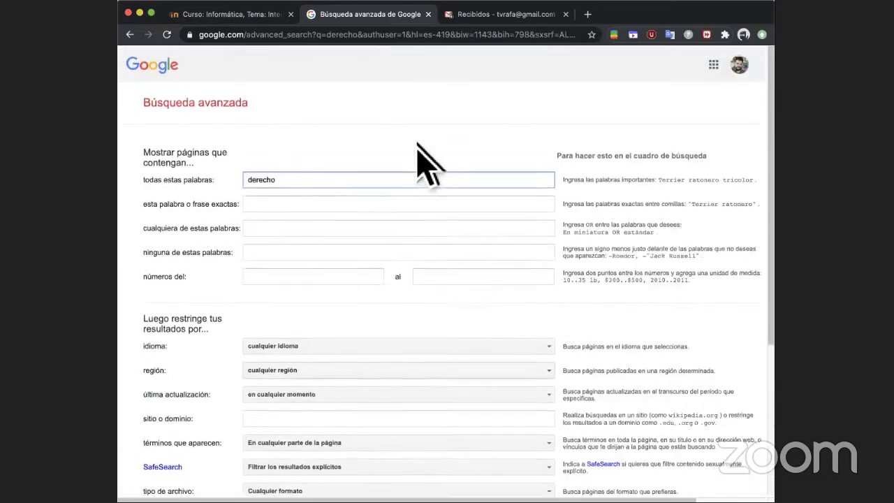
{"action": "left_click", "coordinate": [297, 180]}
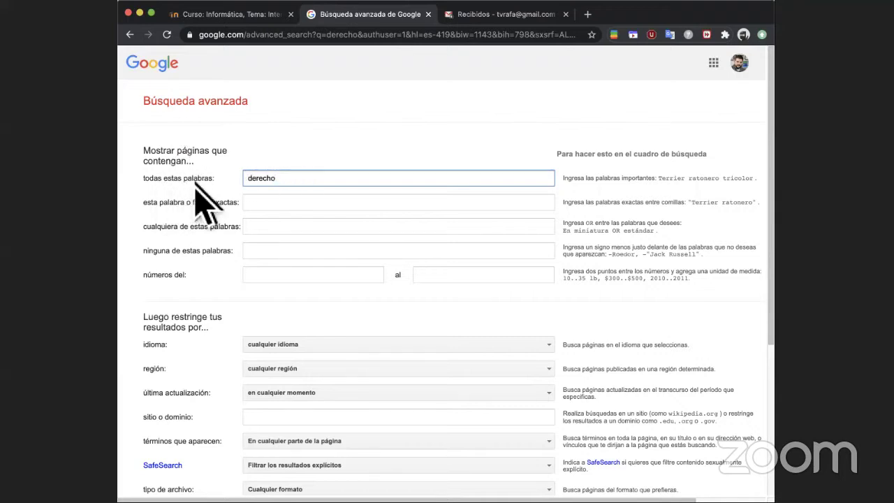
{"action": "left_click", "coordinate": [287, 180]}
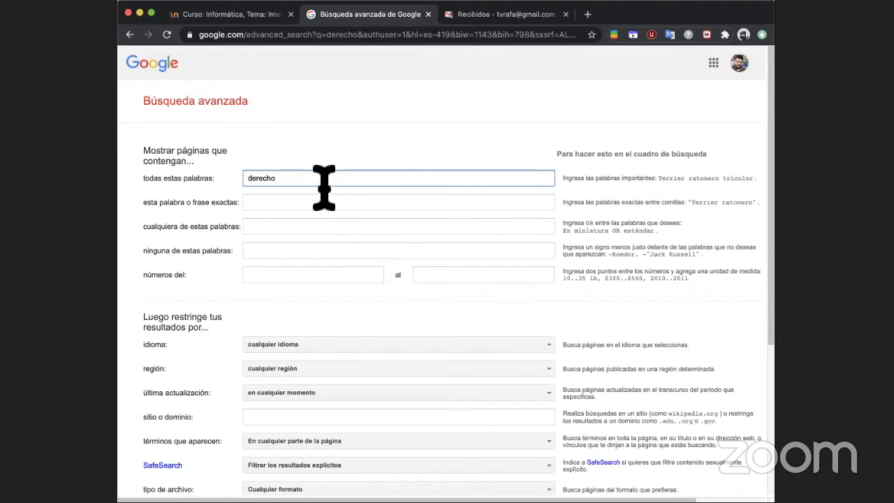
{"action": "type", "text": "unc"}
- Enter "fechas de finales" as the exact word or phrase to find
{"action": "left_click", "coordinate": [264, 204]}
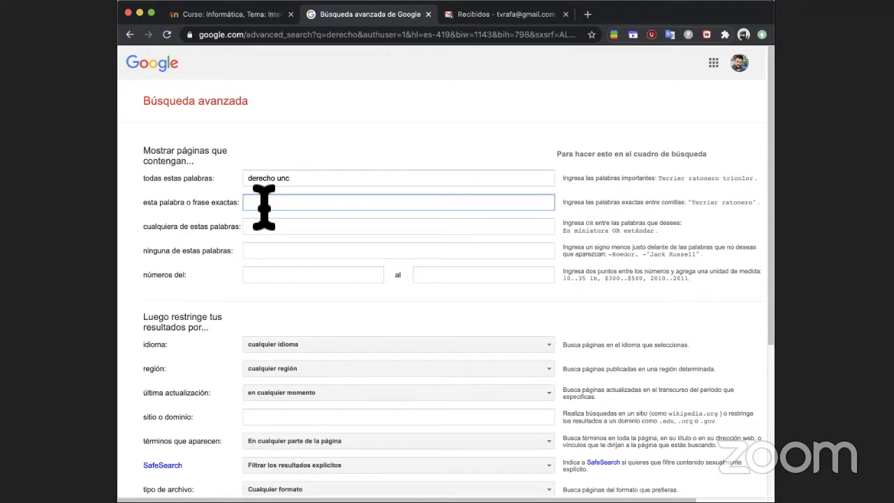
{"action": "type", "text": "fechas de"}
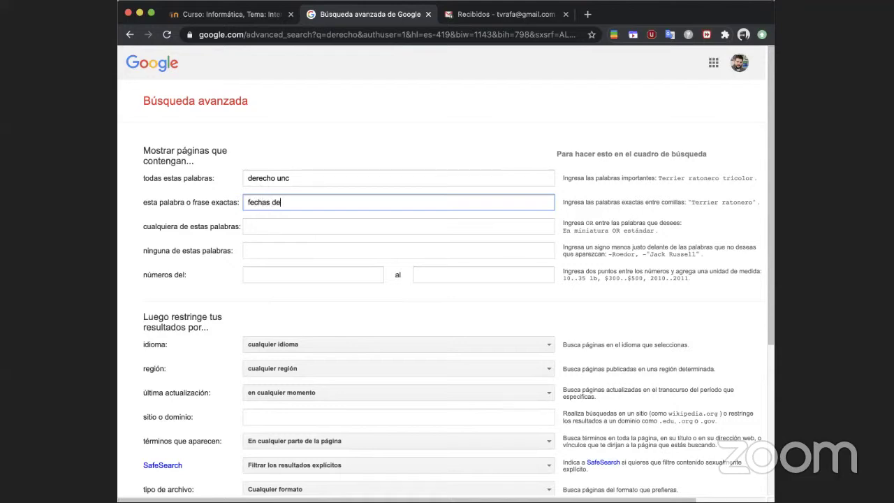
{"action": "type", "text": " finales"}
- Set the any-of-these-words field to "fechas examenes" and exclude pages containing "2019"
{"action": "left_click", "coordinate": [272, 225]}
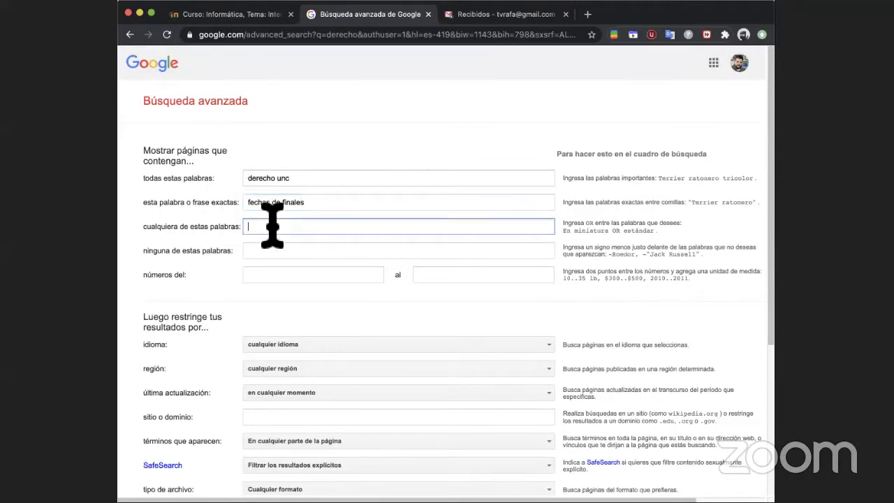
{"action": "type", "text": "fechas"}
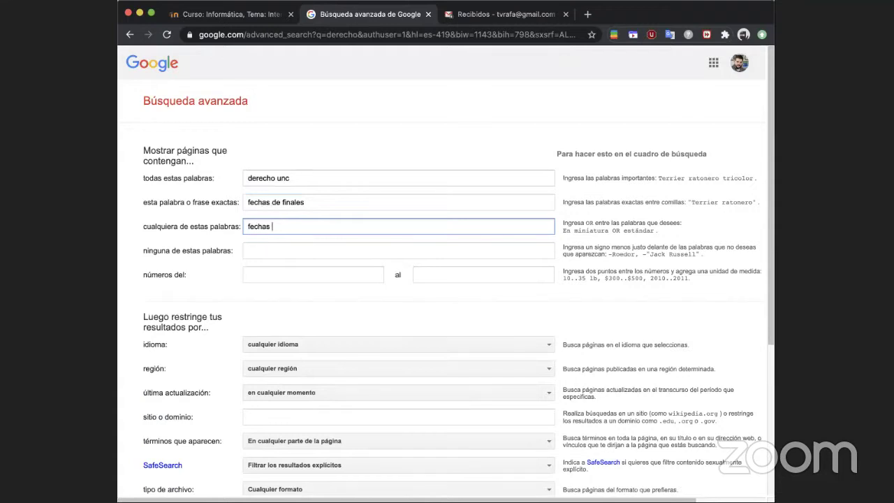
{"action": "key", "text": "BackSpace"}
{"action": "type", "text": "s examenes"}
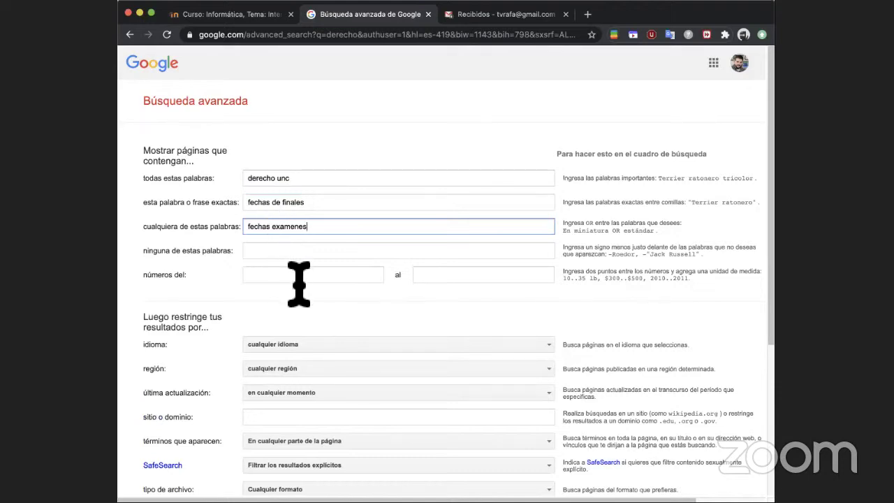
{"action": "left_click", "coordinate": [276, 255]}
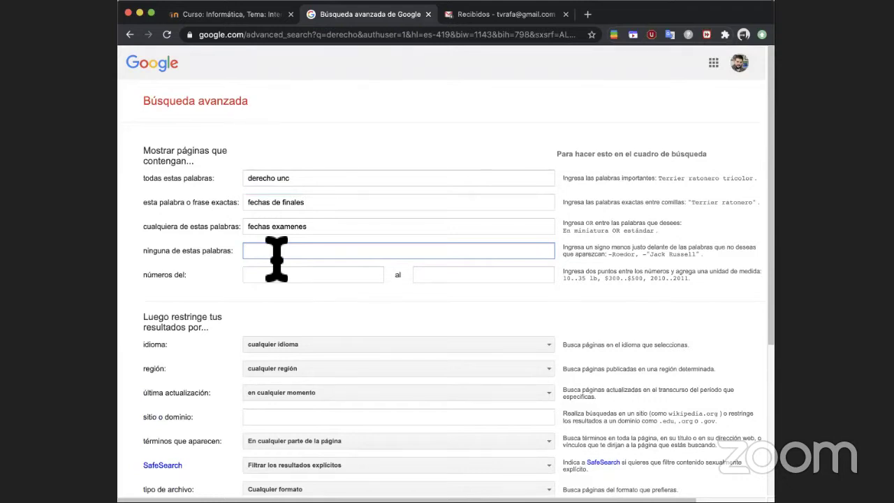
{"action": "type", "text": "2019"}
- Restrict the search results to the language Español
{"action": "left_click", "coordinate": [296, 342]}
{"action": "key", "text": "Down"}
{"action": "key", "text": "Down"}
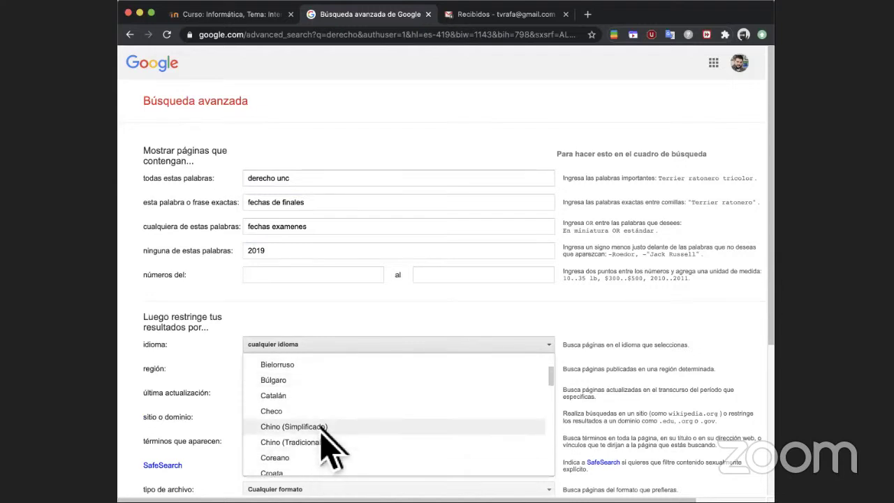
{"action": "scroll", "coordinate": [323, 429], "scroll_direction": "down", "scroll_amount": 2}
{"action": "scroll", "coordinate": [323, 429], "scroll_direction": "down", "scroll_amount": 2}
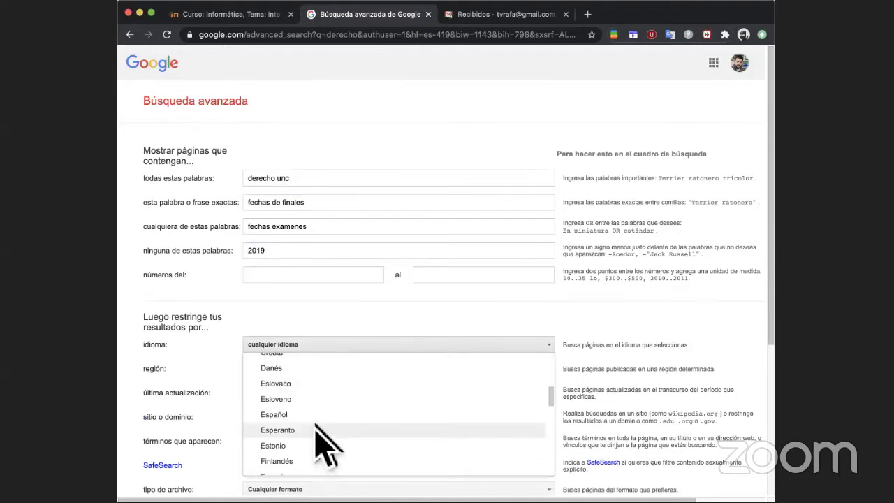
{"action": "left_click", "coordinate": [310, 415]}
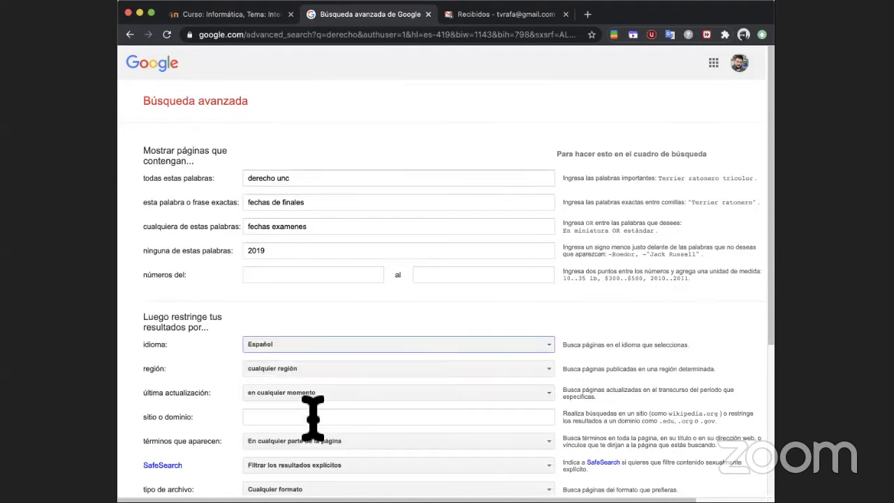
- Restrict the results to the region Argentina and keep the last update at "en cualquier momento"
{"action": "left_click", "coordinate": [300, 277]}
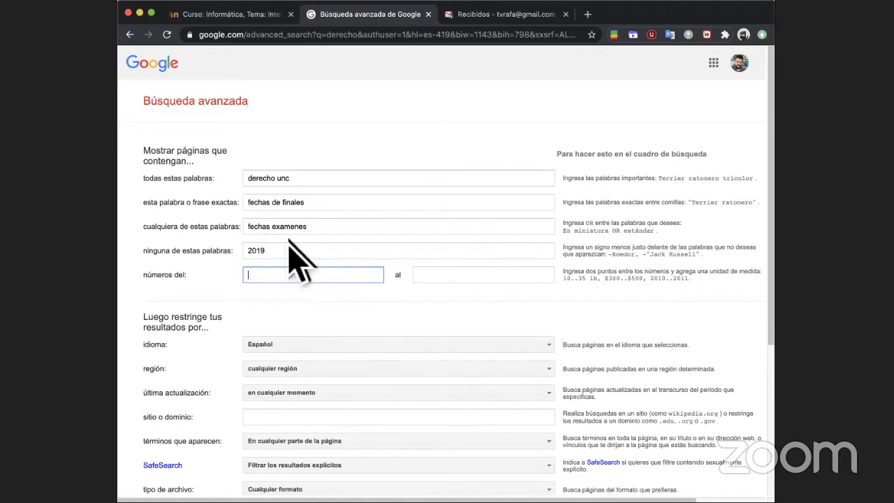
{"action": "left_click", "coordinate": [326, 372]}
{"action": "scroll", "coordinate": [331, 349], "scroll_direction": "down", "scroll_amount": 5}
{"action": "scroll", "coordinate": [333, 318], "scroll_direction": "down", "scroll_amount": 3}
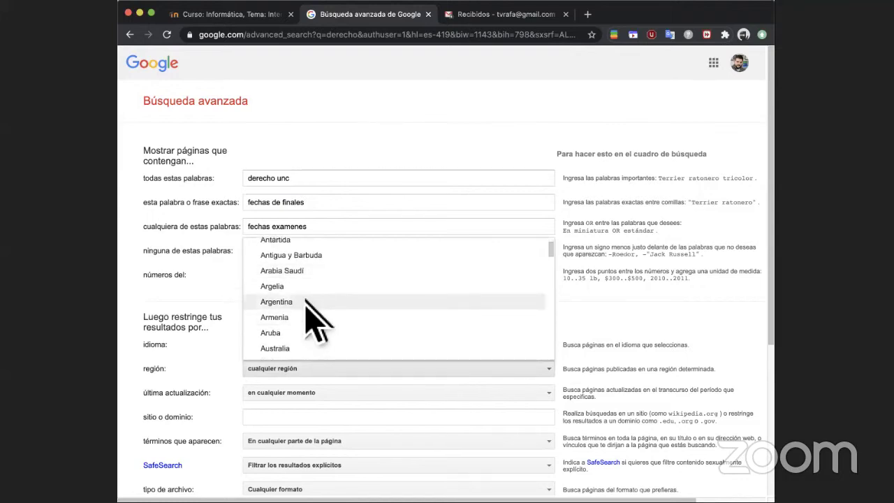
{"action": "left_click", "coordinate": [307, 301]}
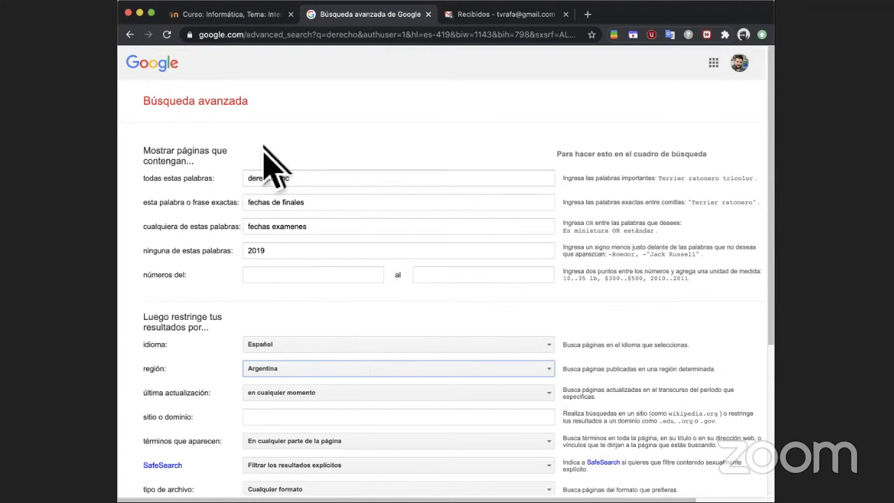
{"action": "left_click", "coordinate": [322, 395]}
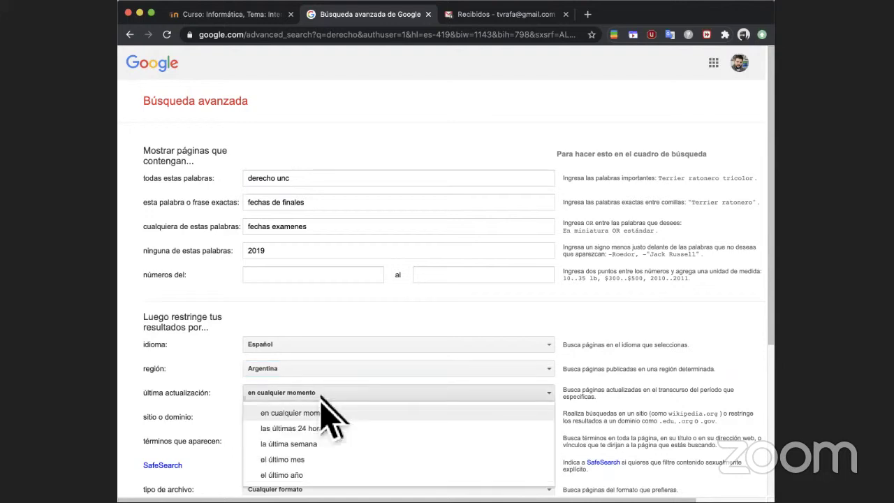
{"action": "left_click", "coordinate": [323, 411]}
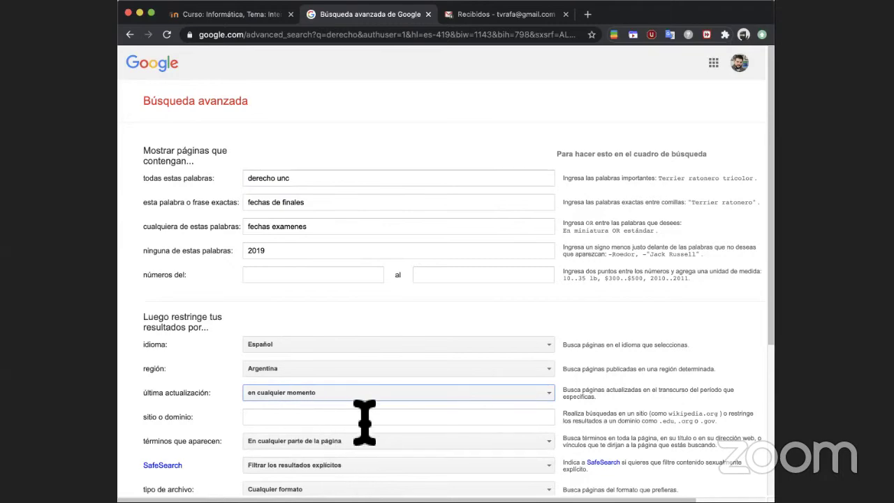
- Limit the search to the site or domain derecho.unc.edu.ar
{"action": "scroll", "coordinate": [364, 422], "scroll_direction": "down", "scroll_amount": 5}
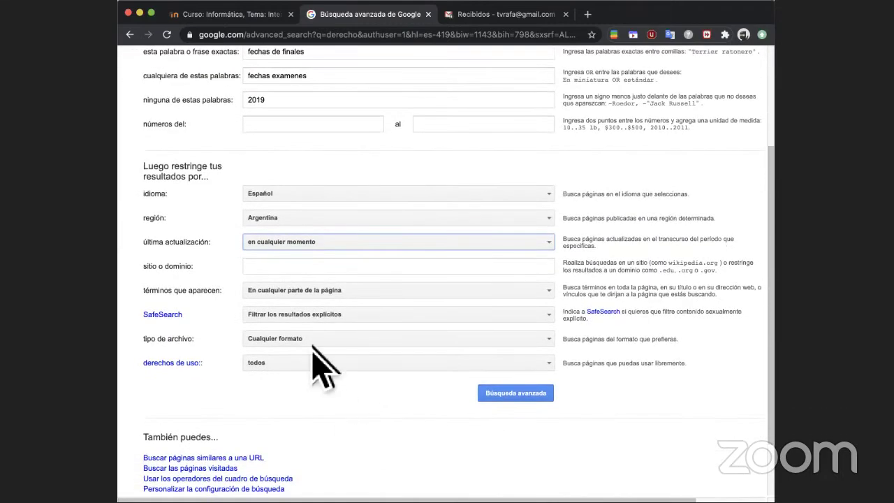
{"action": "left_click", "coordinate": [277, 266]}
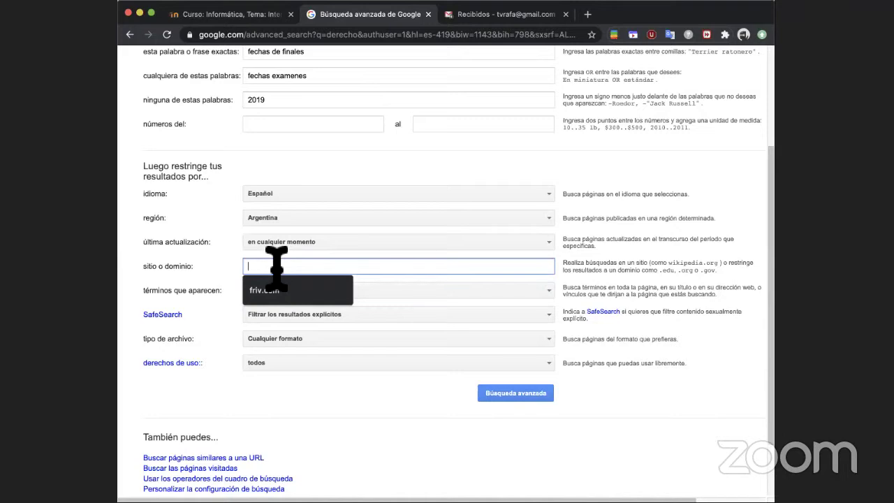
{"action": "type", "text": "un"}
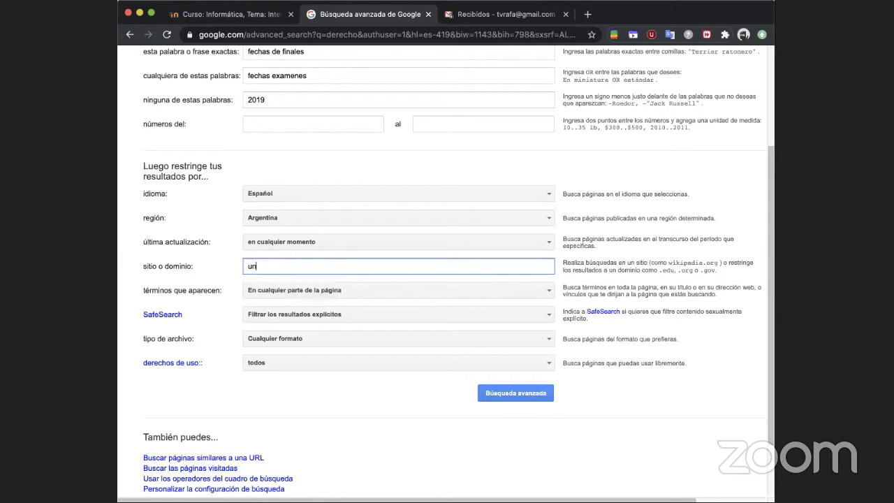
{"action": "type", "text": "c.edu.ar"}
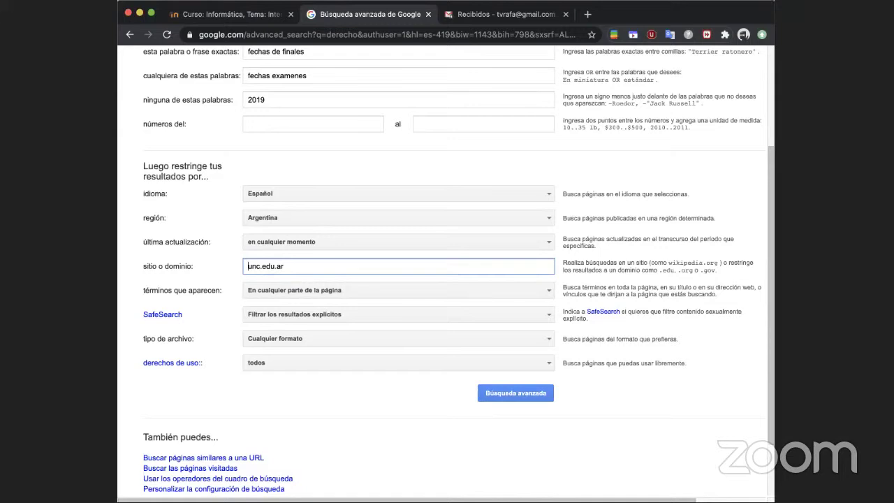
{"action": "left_click", "coordinate": [248, 266]}
{"action": "type", "text": "derecho"}
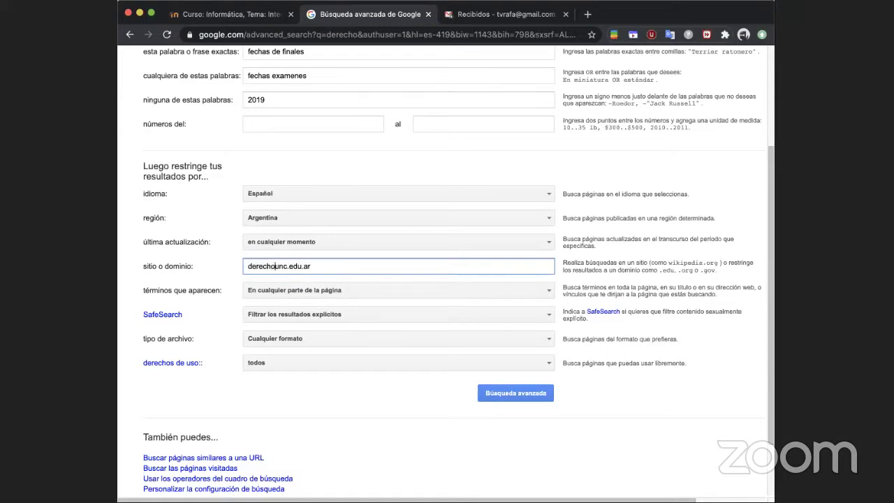
{"action": "type", "text": "."}
- Review the available choices for term location, SafeSearch, file type and usage rights without changing them
{"action": "left_click", "coordinate": [324, 291]}
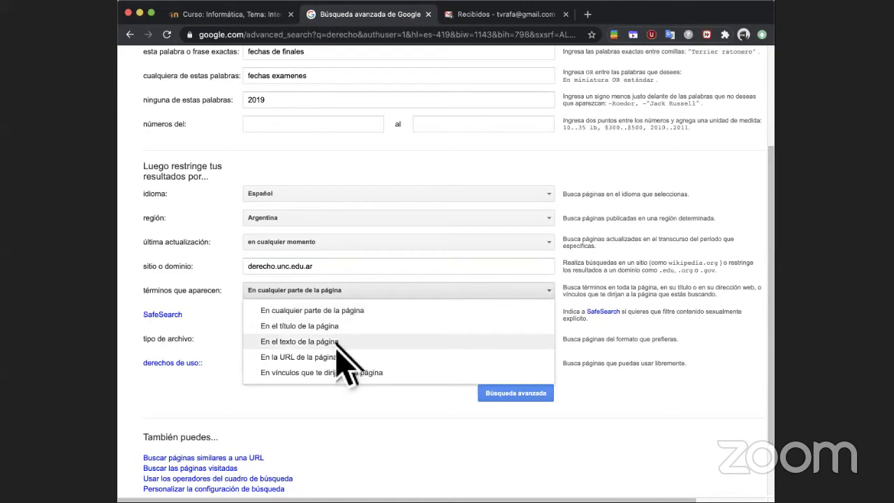
{"action": "left_click", "coordinate": [229, 284]}
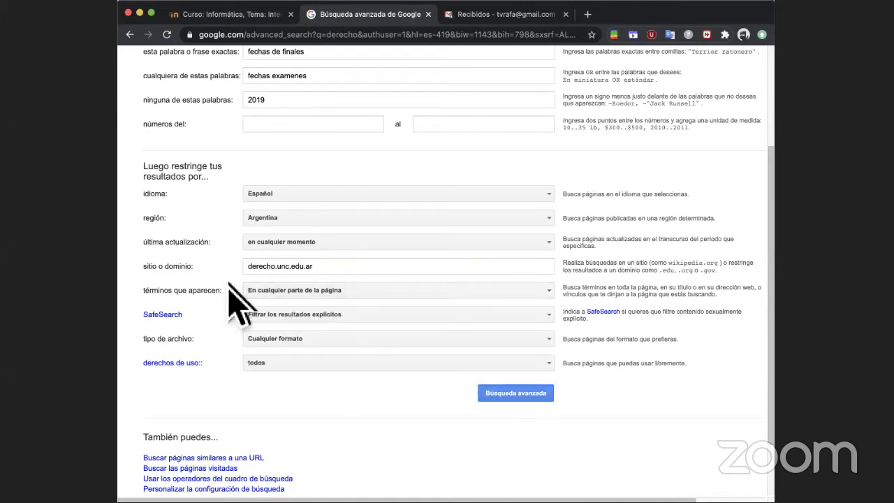
{"action": "left_click", "coordinate": [286, 316]}
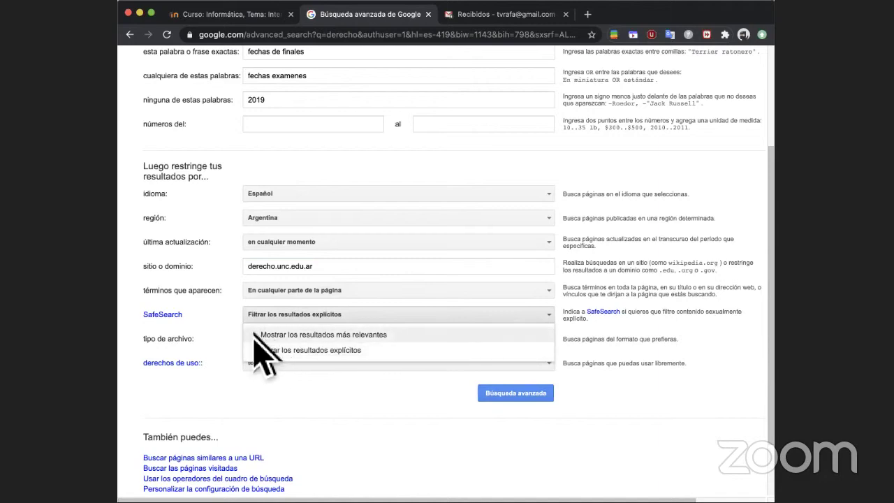
{"action": "left_click", "coordinate": [214, 308]}
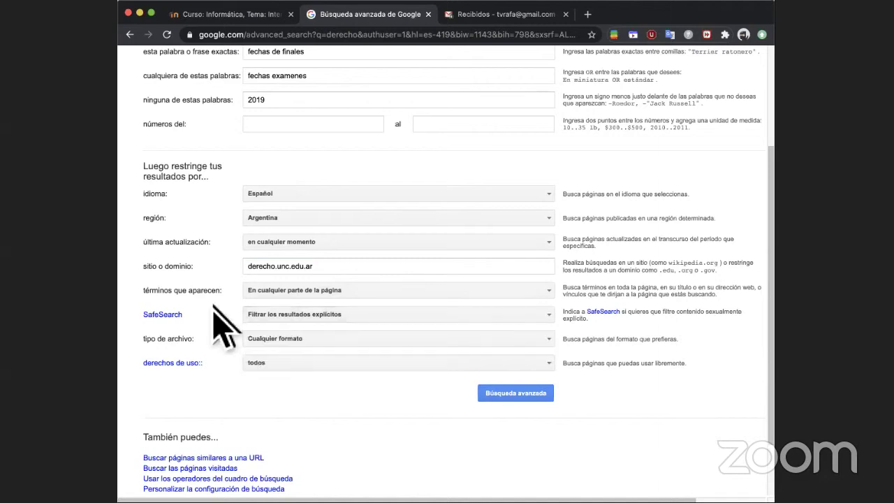
{"action": "left_click", "coordinate": [297, 340]}
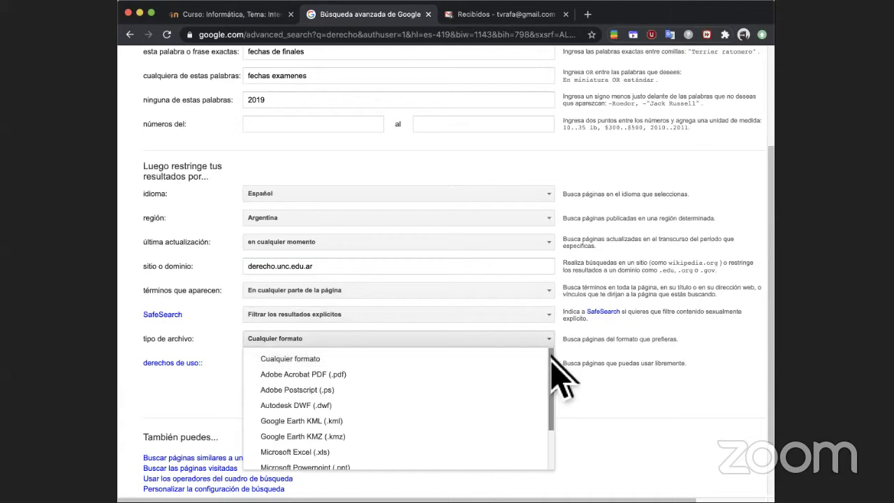
{"action": "left_click_drag", "start_coordinate": [551, 378], "coordinate": [547, 352]}
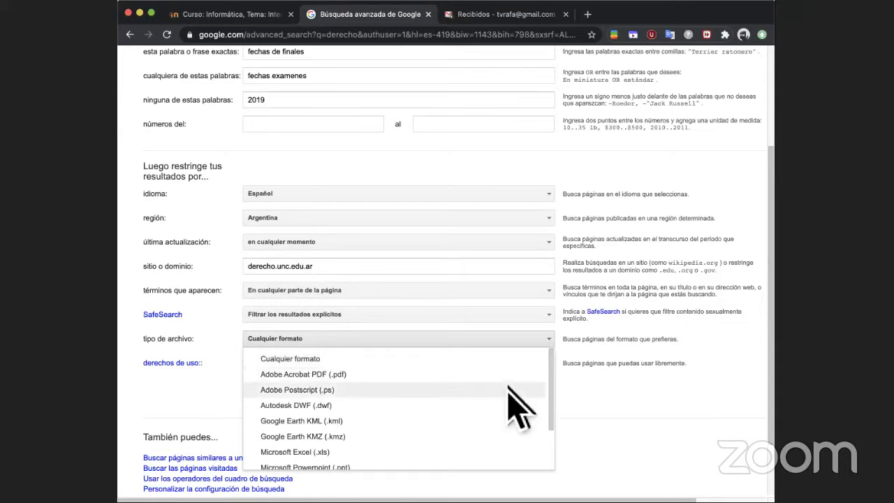
{"action": "scroll", "coordinate": [507, 433], "scroll_direction": "down", "scroll_amount": 3}
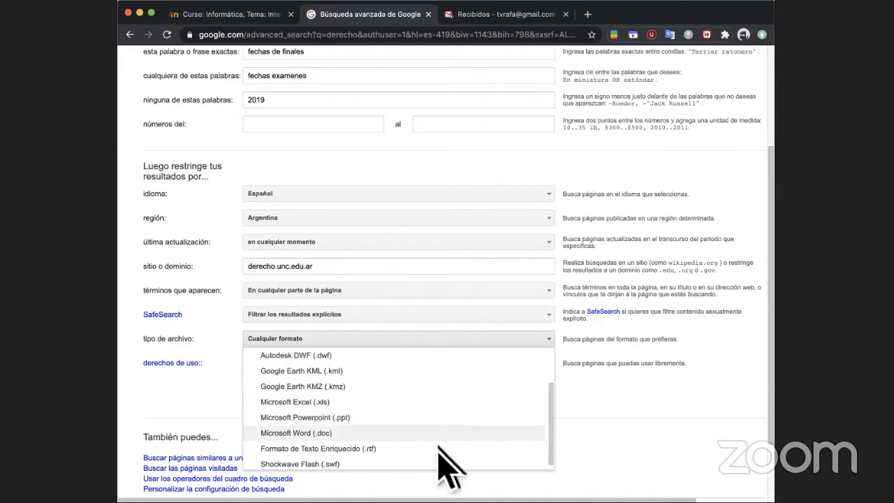
{"action": "scroll", "coordinate": [328, 458], "scroll_direction": "down", "scroll_amount": 1}
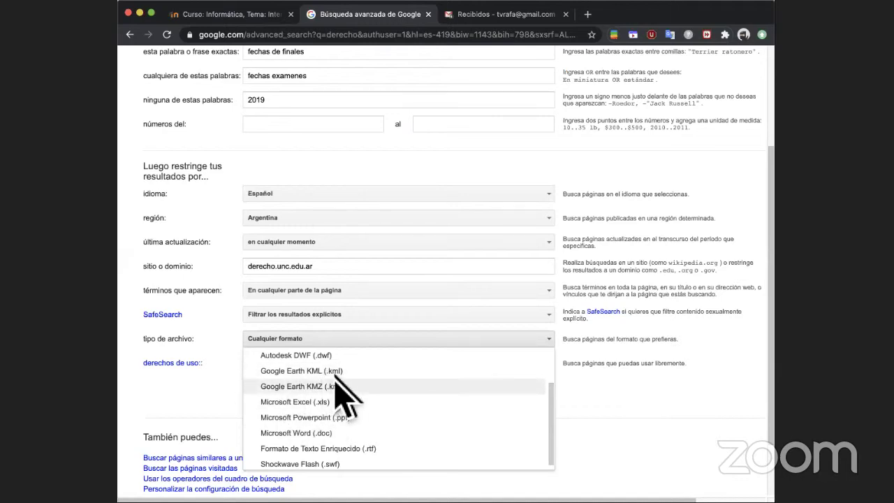
{"action": "left_click", "coordinate": [225, 340]}
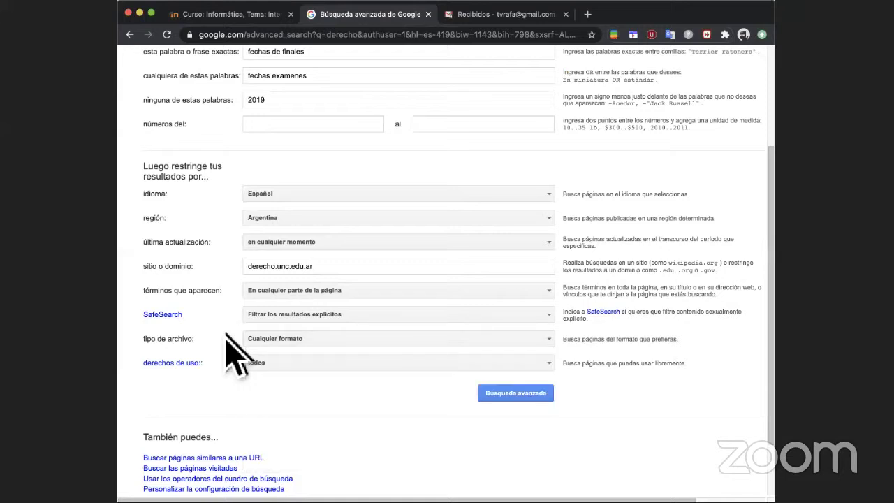
{"action": "left_click", "coordinate": [271, 363]}
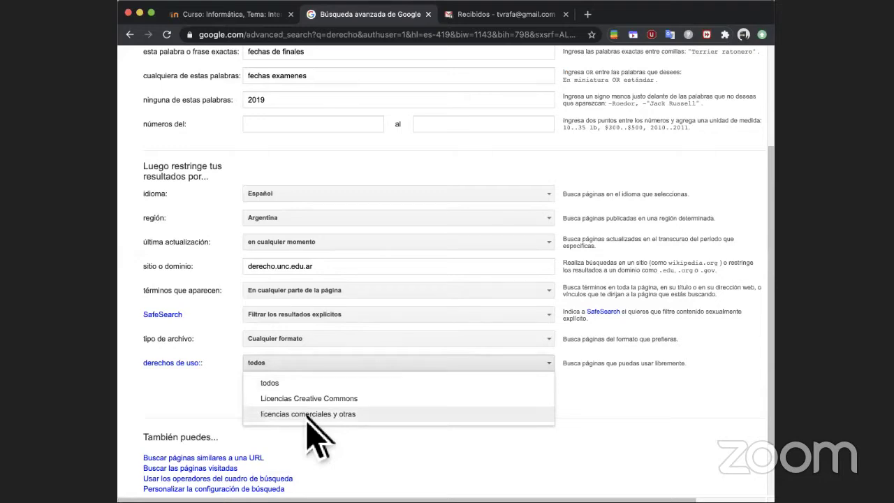
{"action": "left_click", "coordinate": [207, 386]}
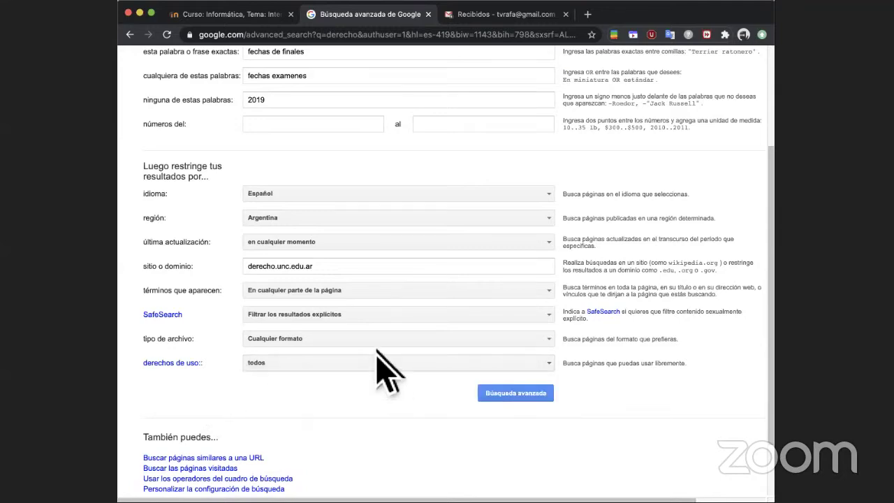
- Check the filled-in filters, run the advanced search and look through the first page of results
{"action": "scroll", "coordinate": [380, 101], "scroll_direction": "up", "scroll_amount": 5}
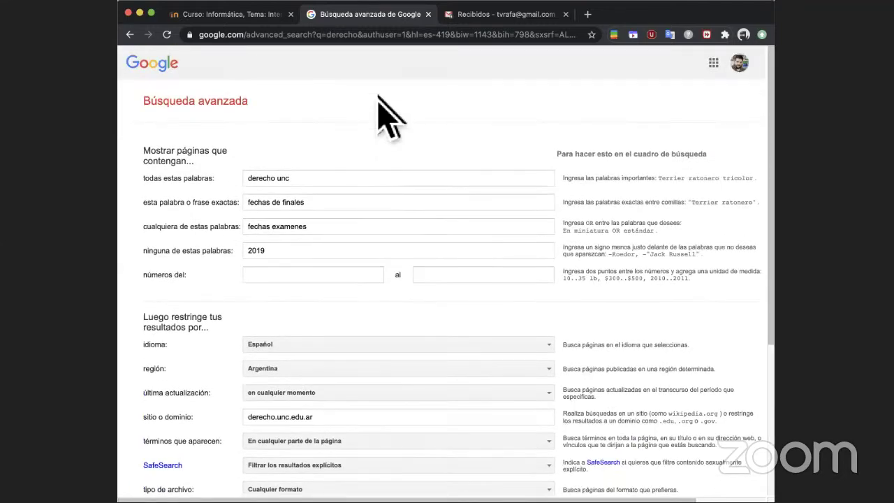
{"action": "scroll", "coordinate": [379, 100], "scroll_direction": "down", "scroll_amount": 4}
{"action": "scroll", "coordinate": [380, 104], "scroll_direction": "down", "scroll_amount": 2}
{"action": "scroll", "coordinate": [379, 116], "scroll_direction": "up", "scroll_amount": 1}
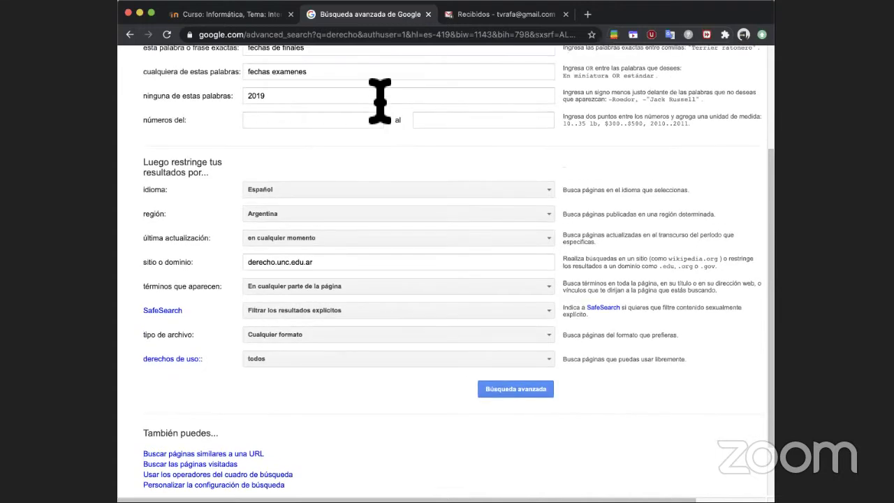
{"action": "left_click", "coordinate": [515, 389]}
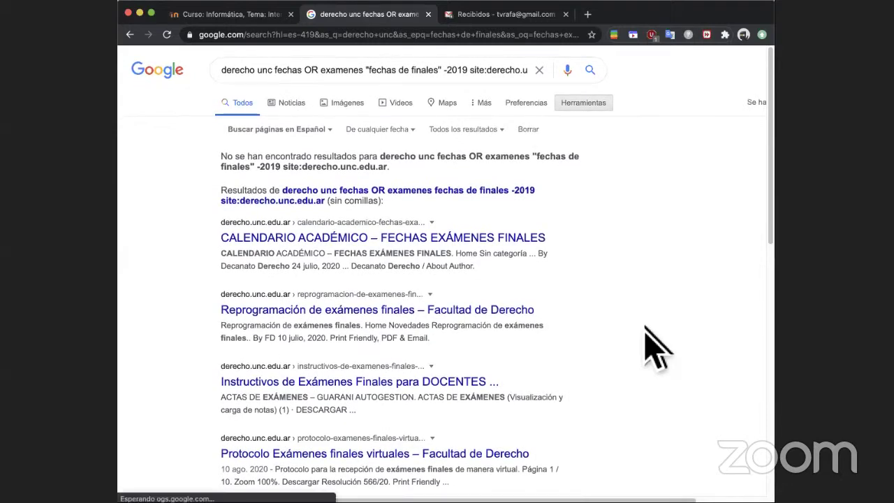
{"action": "scroll", "coordinate": [655, 347], "scroll_direction": "down", "scroll_amount": 5}
{"action": "scroll", "coordinate": [655, 348], "scroll_direction": "down", "scroll_amount": 10}
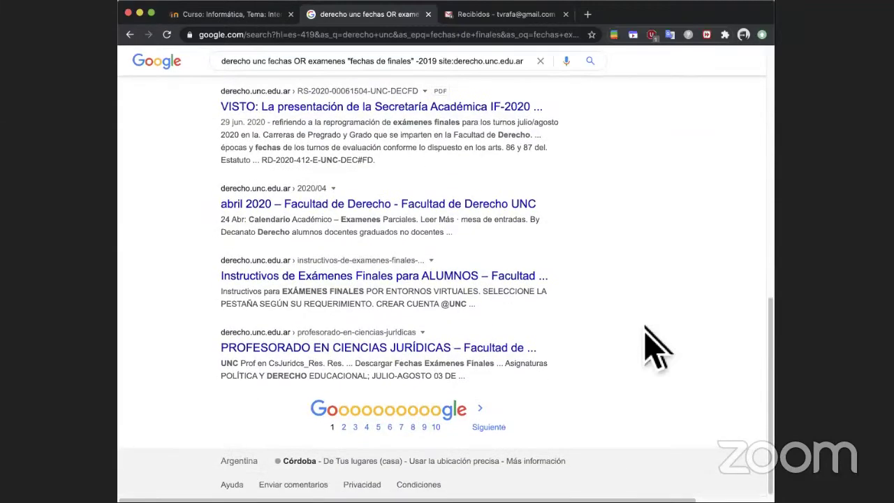
{"action": "scroll", "coordinate": [591, 326], "scroll_direction": "up", "scroll_amount": 10}
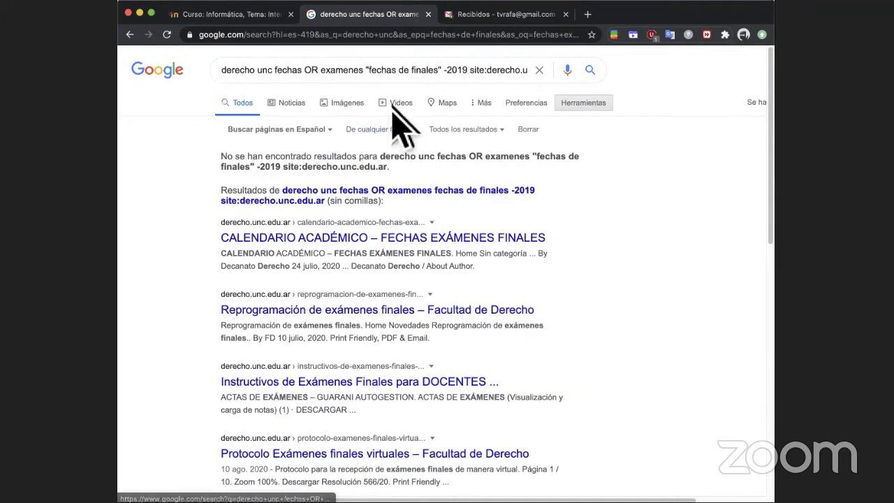
- Examine the operators in the generated query: the site restriction, excluded term, exact phrase, OR words and plain keywords
{"action": "left_click", "coordinate": [351, 71]}
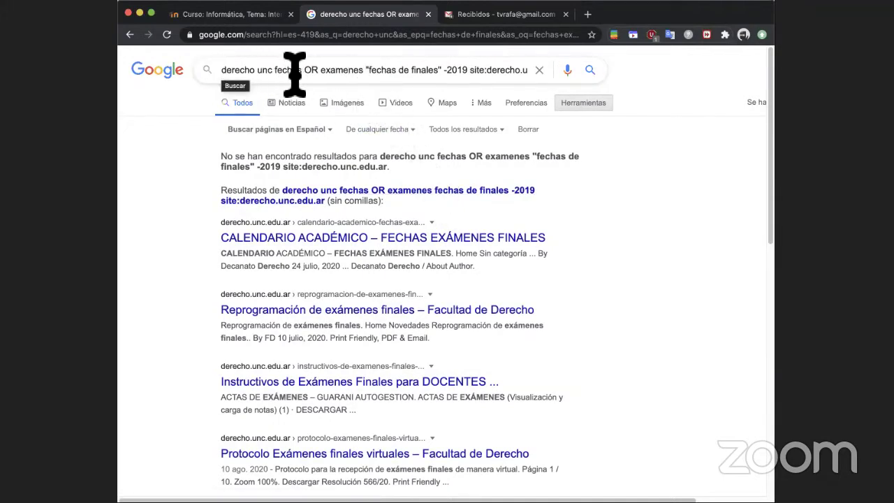
{"action": "key", "text": "End"}
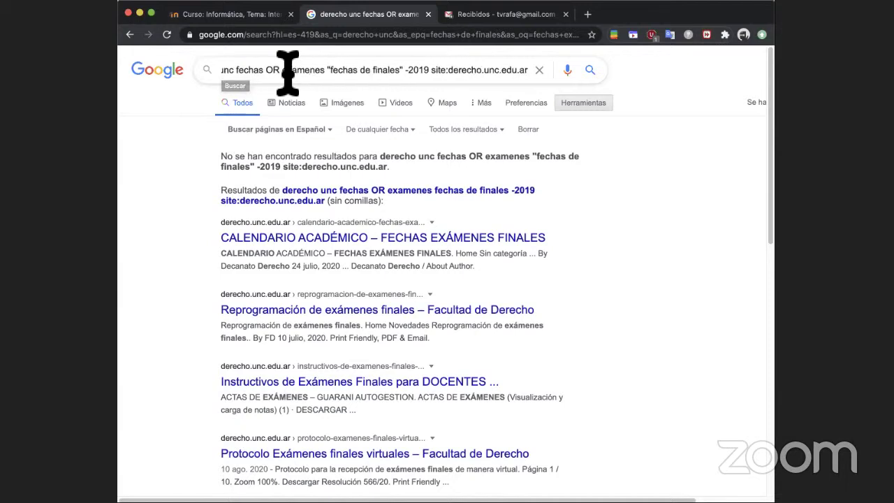
{"action": "double_click", "coordinate": [440, 71]}
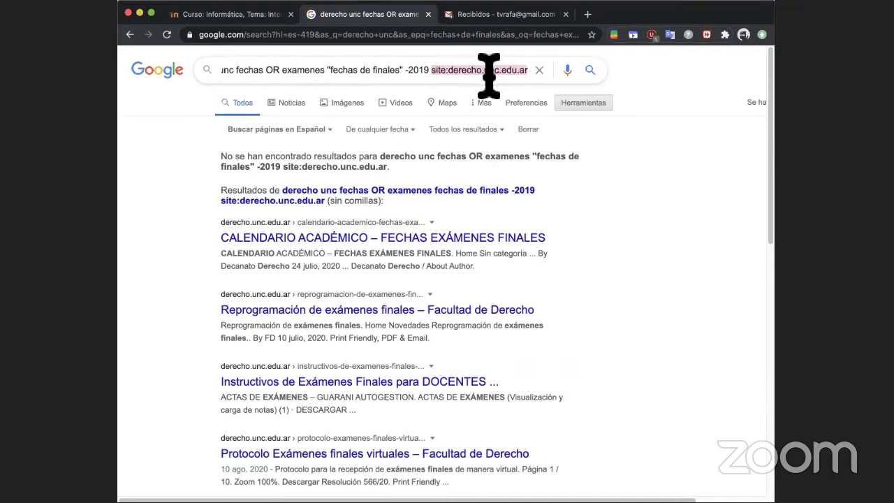
{"action": "left_click", "coordinate": [407, 75]}
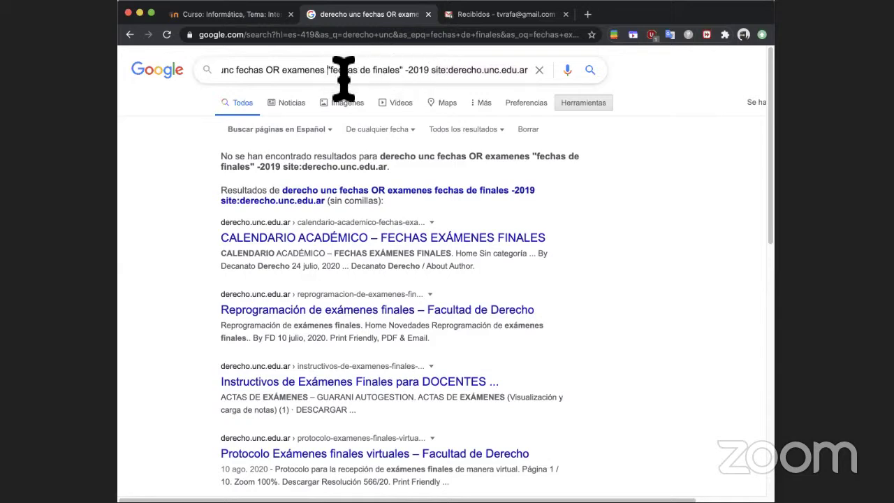
{"action": "left_click_drag", "start_coordinate": [329, 70], "coordinate": [393, 100]}
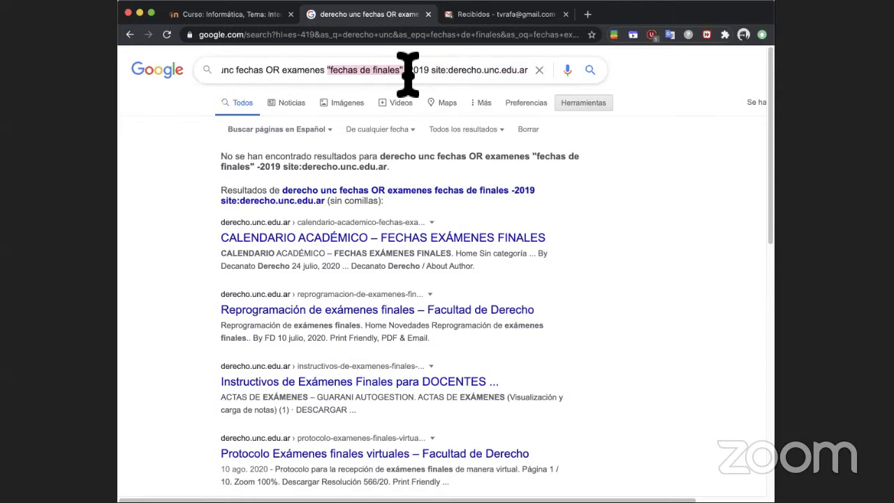
{"action": "left_click", "coordinate": [271, 70]}
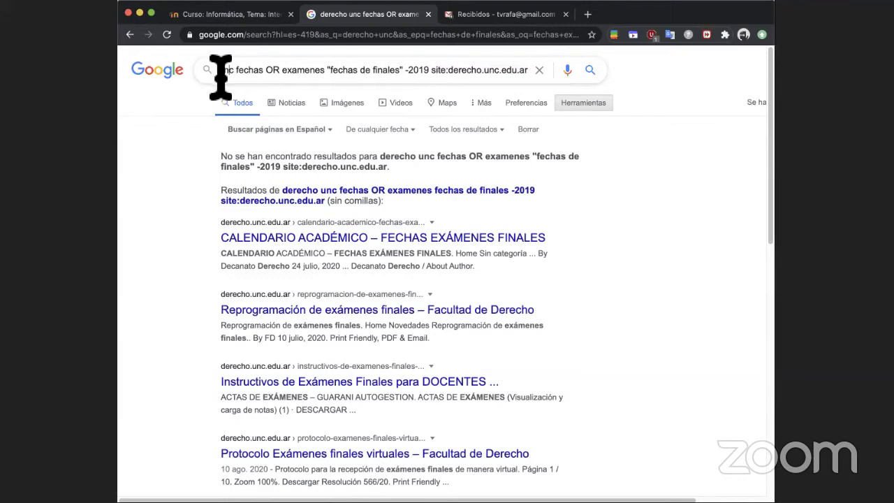
{"action": "left_click_drag", "start_coordinate": [221, 77], "coordinate": [156, 76]}
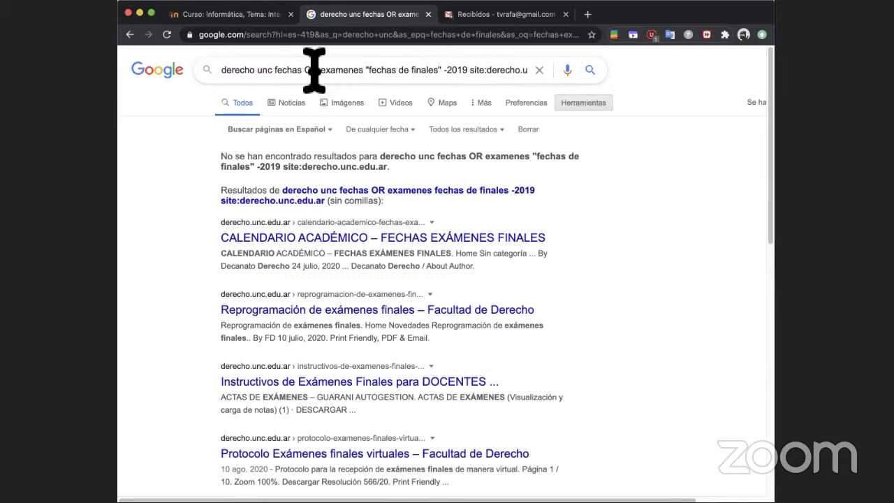
{"action": "triple_click", "coordinate": [314, 70]}
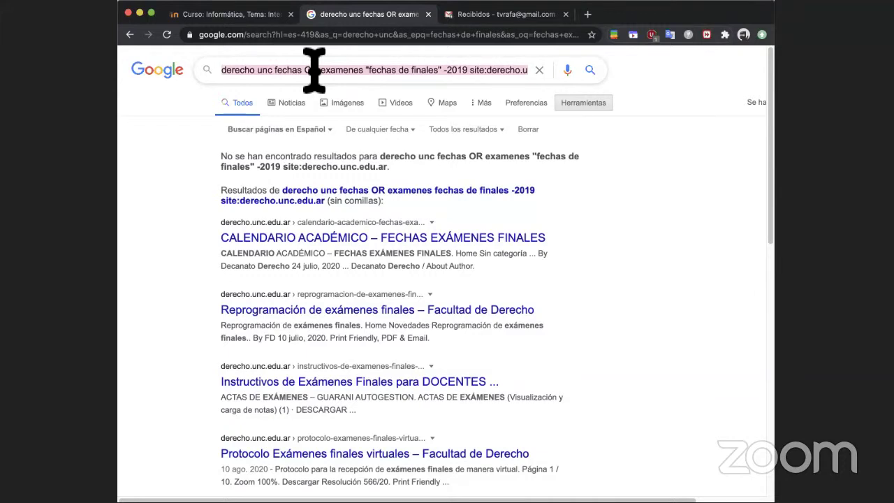
- Return to the advanced search form and remove 2019 from the excluded words
{"action": "left_click", "coordinate": [129, 35]}
{"action": "left_click", "coordinate": [291, 253]}
{"action": "key", "text": "BackSpace"}
{"action": "key", "text": "BackSpace"}
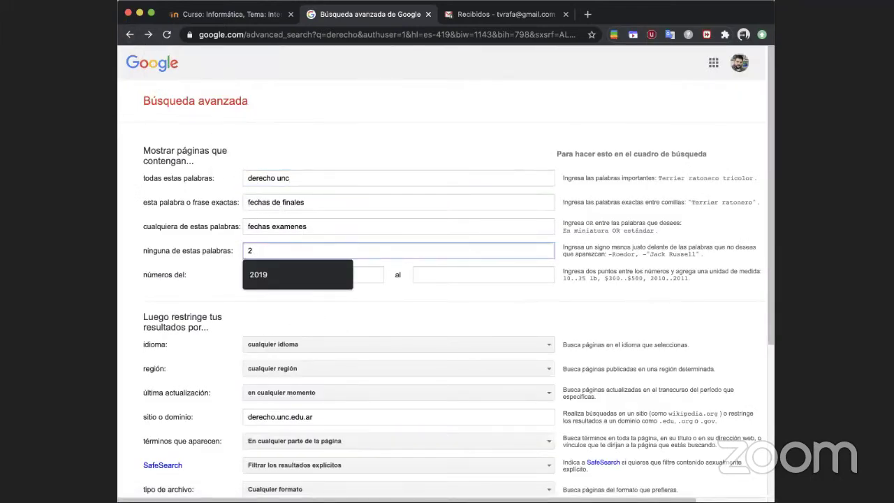
{"action": "key", "text": "BackSpace"}
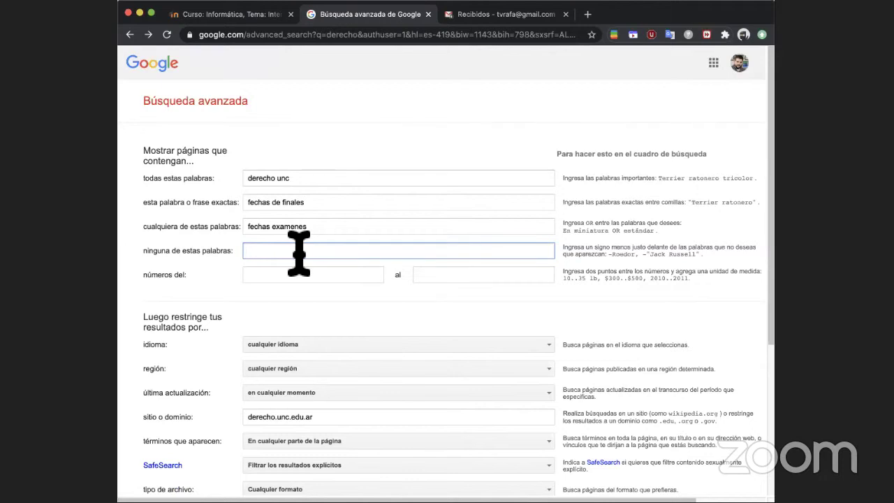
- Clear the exact phrase "fechas de finales" from the search criteria
{"action": "left_click", "coordinate": [332, 230]}
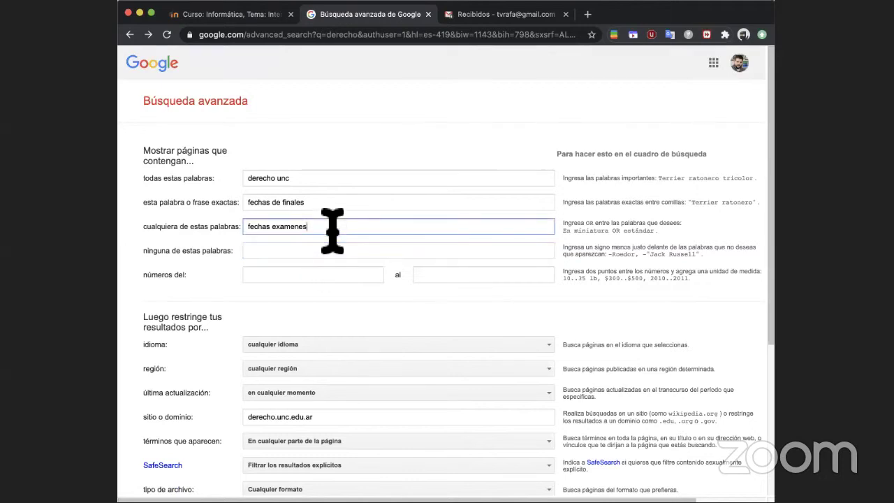
{"action": "left_click", "coordinate": [325, 207]}
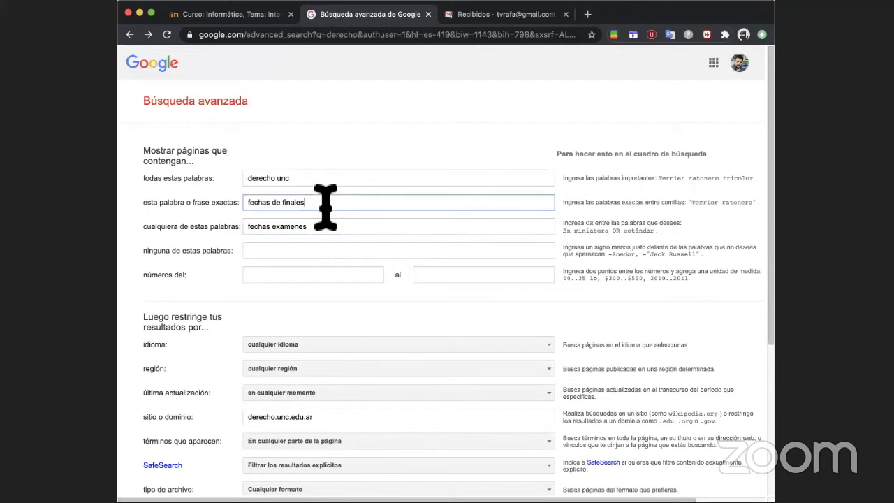
{"action": "key", "text": "BackSpace"}
{"action": "key", "text": "BackSpace"}
{"action": "key", "text": "BackSpace"}
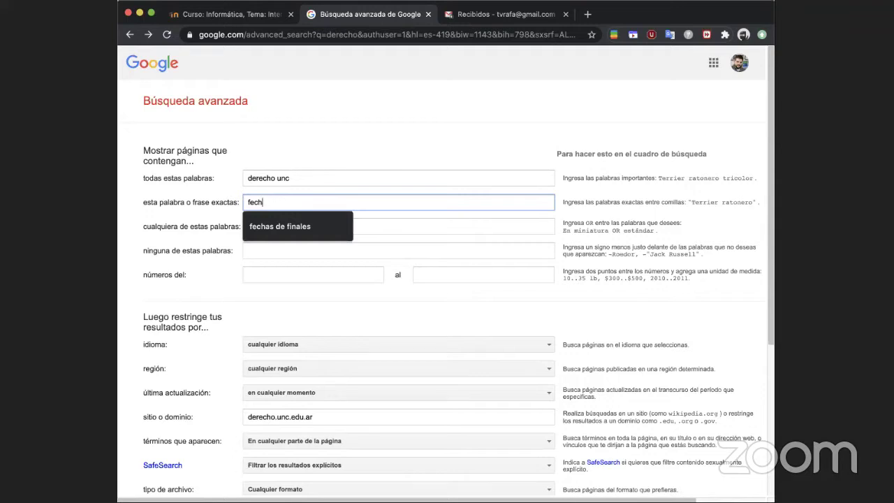
{"action": "key", "text": "BackSpace"}
{"action": "key", "text": "BackSpace"}
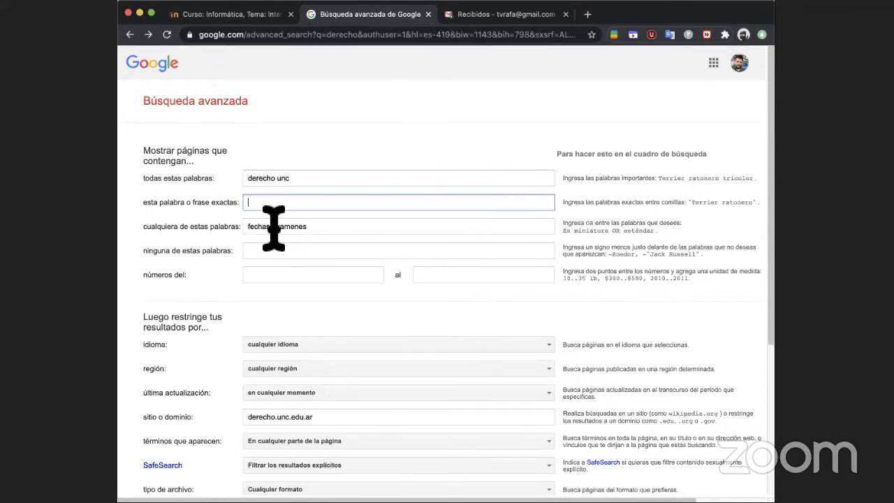
- Set the required words to "derecho unc examenes" and clear the any-of-these-words criterion
{"action": "left_click", "coordinate": [308, 180]}
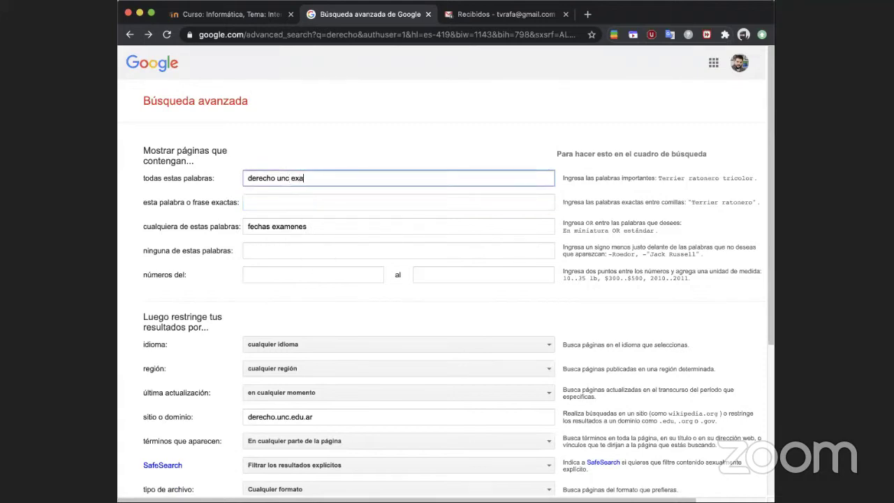
{"action": "left_click", "coordinate": [320, 230]}
{"action": "key", "text": "BackSpace"}
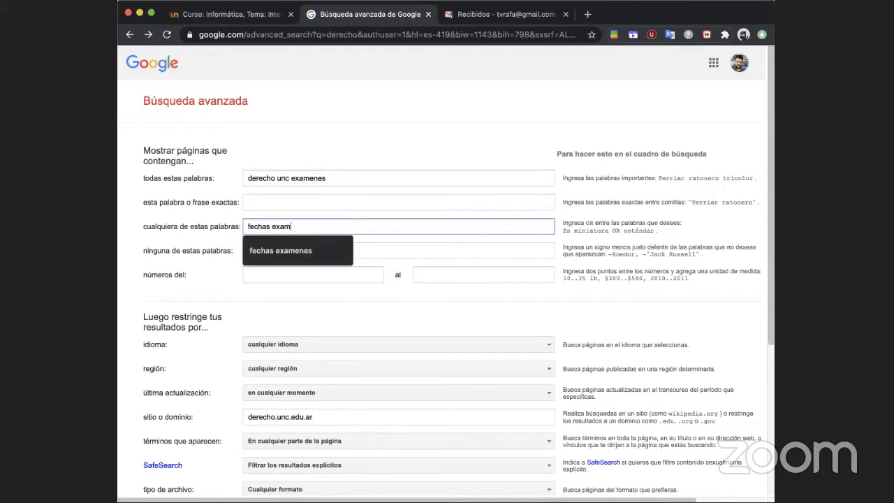
{"action": "key", "text": "BackSpace"}
{"action": "key", "text": "BackSpace"}
{"action": "key", "text": "BackSpace"}
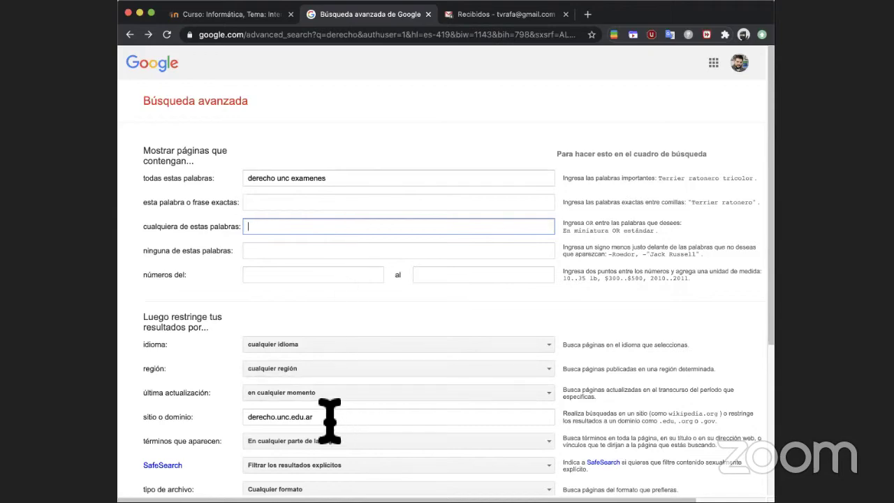
- Restrict the region to Argentina again and keep the last update at "en cualquier momento"
{"action": "scroll", "coordinate": [320, 412], "scroll_direction": "down", "scroll_amount": 5}
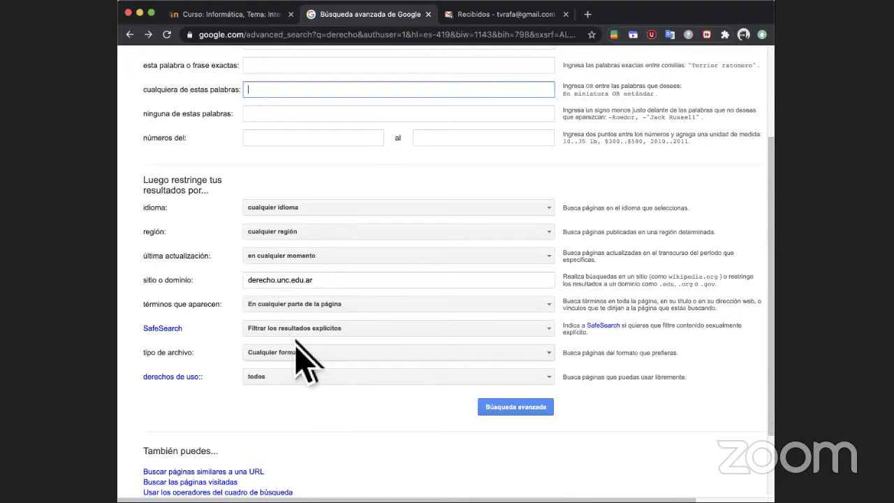
{"action": "left_click", "coordinate": [283, 233]}
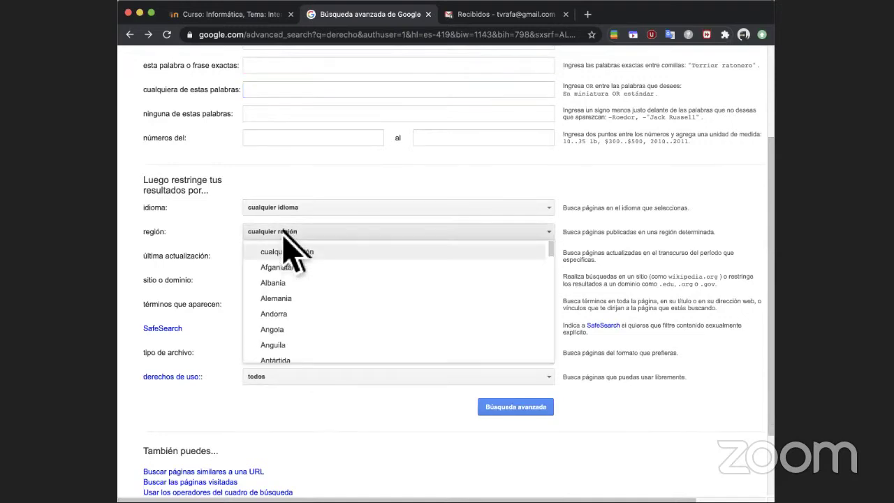
{"action": "scroll", "coordinate": [315, 294], "scroll_direction": "down", "scroll_amount": 2}
{"action": "scroll", "coordinate": [312, 294], "scroll_direction": "down", "scroll_amount": 3}
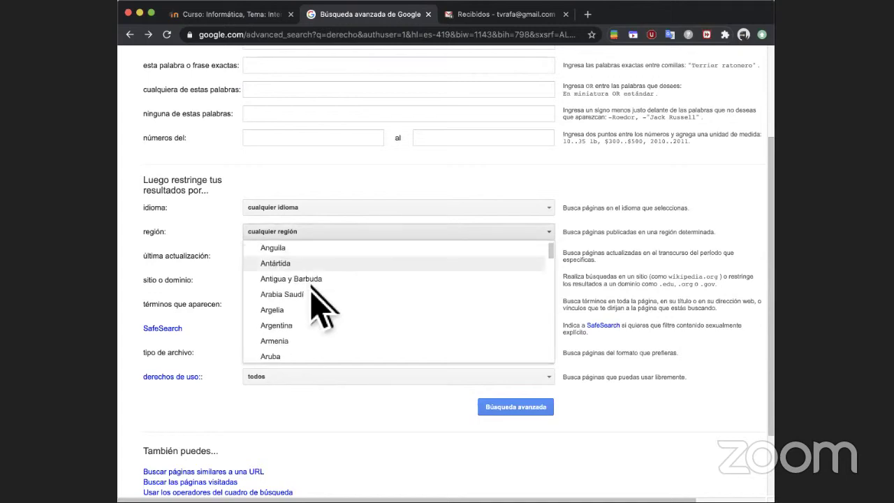
{"action": "left_click", "coordinate": [304, 296]}
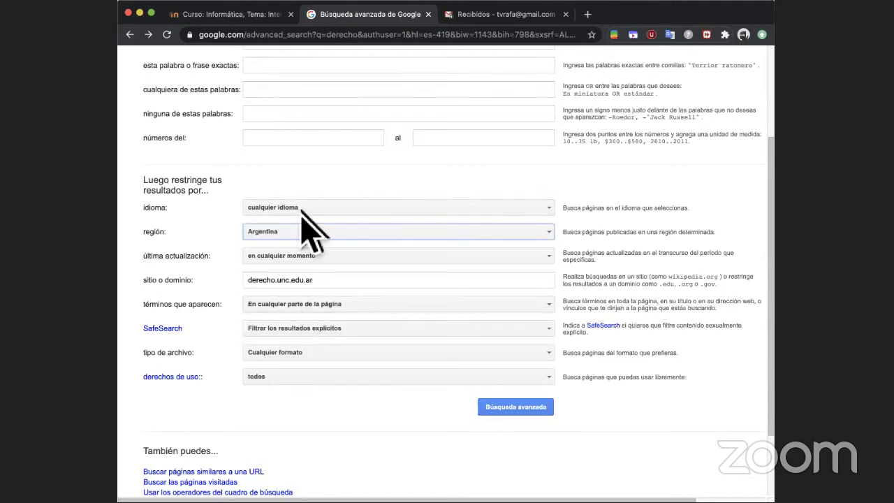
{"action": "left_click", "coordinate": [308, 258]}
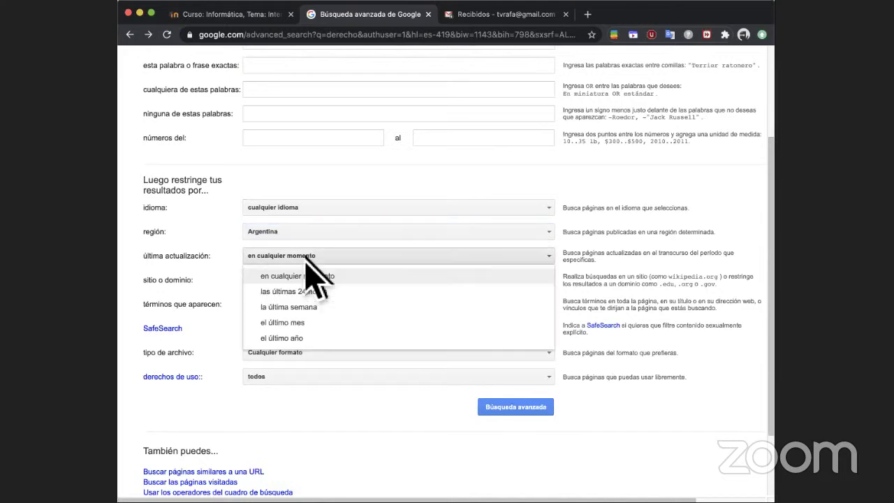
{"action": "left_click", "coordinate": [341, 276]}
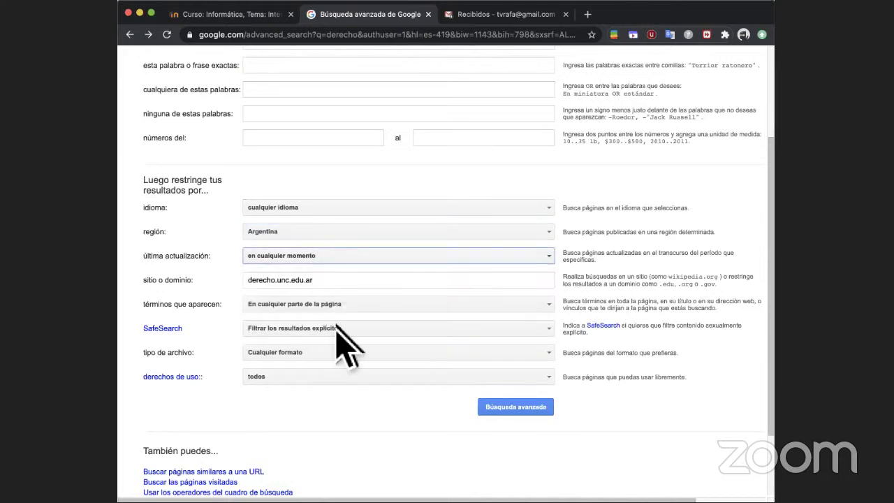
- Limit the file type to Adobe Acrobat PDF (.pdf) and run the advanced search
{"action": "left_click", "coordinate": [328, 350]}
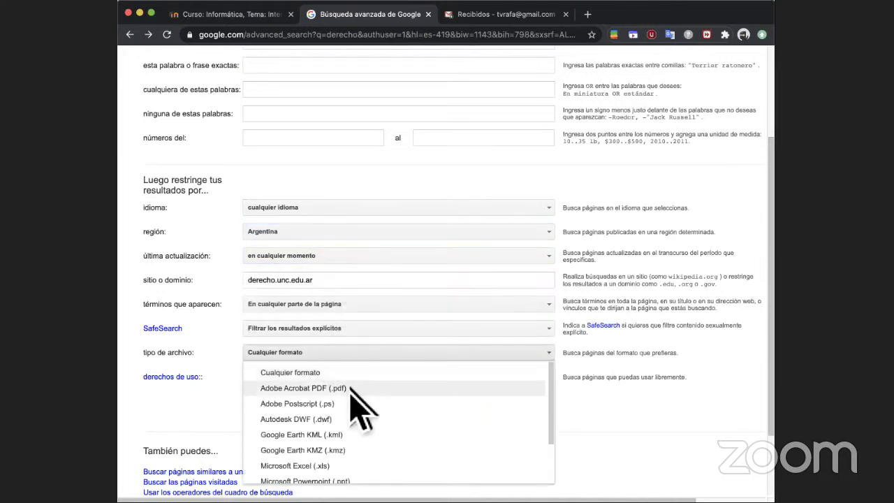
{"action": "left_click", "coordinate": [352, 389]}
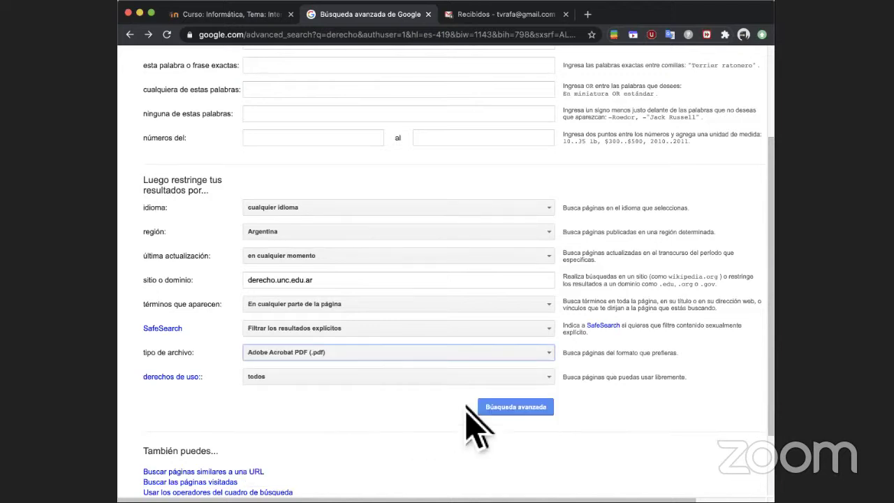
{"action": "left_click", "coordinate": [510, 412]}
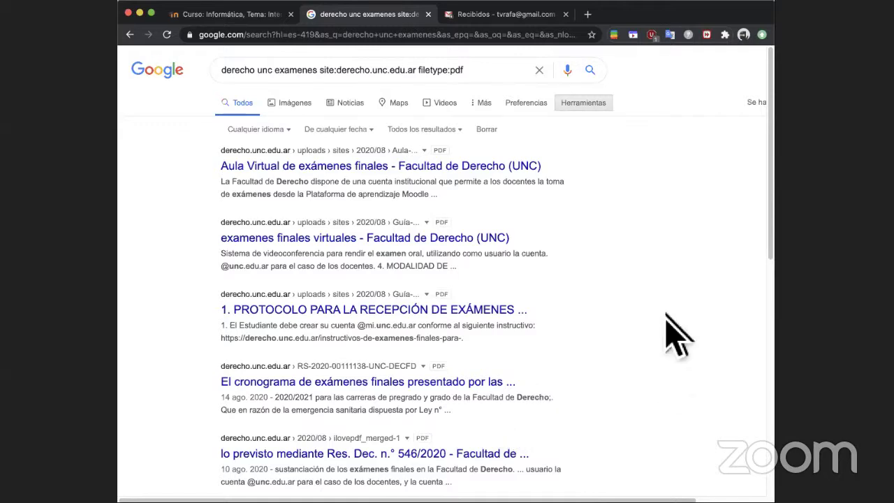
- Look through the first page of PDF results, checking the file type labels and the number of result pages
{"action": "scroll", "coordinate": [675, 335], "scroll_direction": "down", "scroll_amount": 5}
{"action": "scroll", "coordinate": [674, 336], "scroll_direction": "down", "scroll_amount": 7}
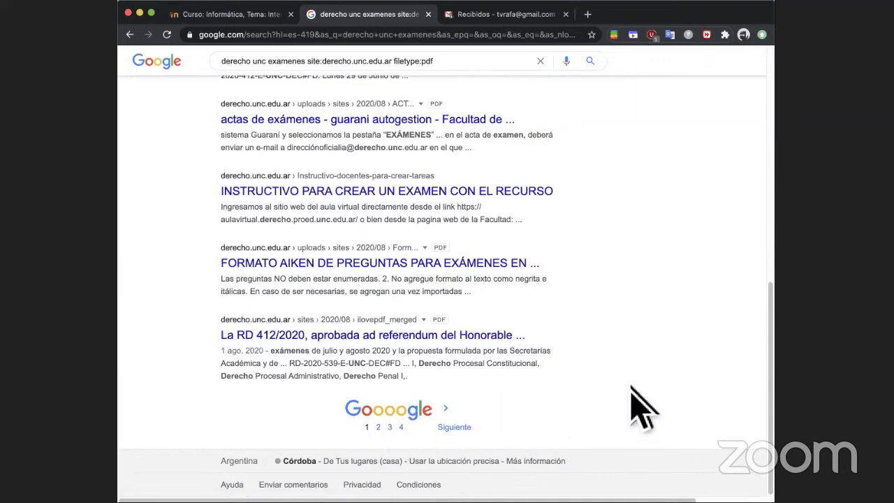
{"action": "scroll", "coordinate": [643, 402], "scroll_direction": "up", "scroll_amount": 10}
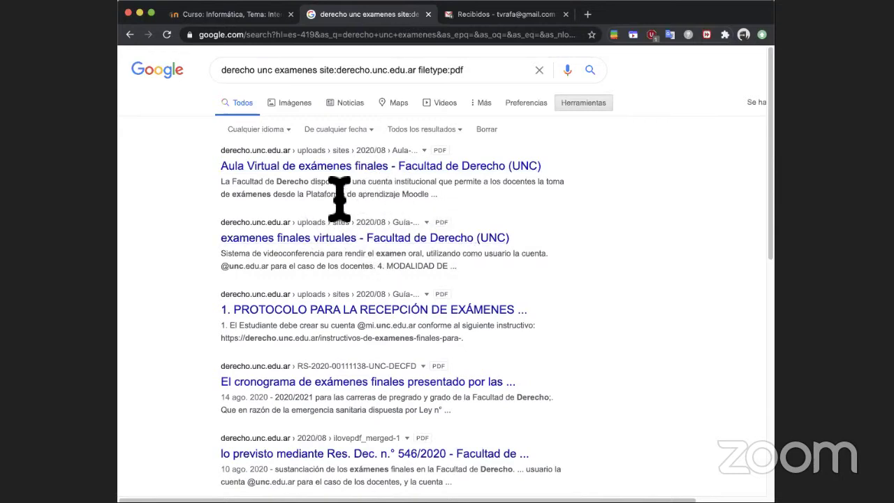
{"action": "scroll", "coordinate": [349, 377], "scroll_direction": "down", "scroll_amount": 1}
{"action": "scroll", "coordinate": [349, 377], "scroll_direction": "down", "scroll_amount": 10}
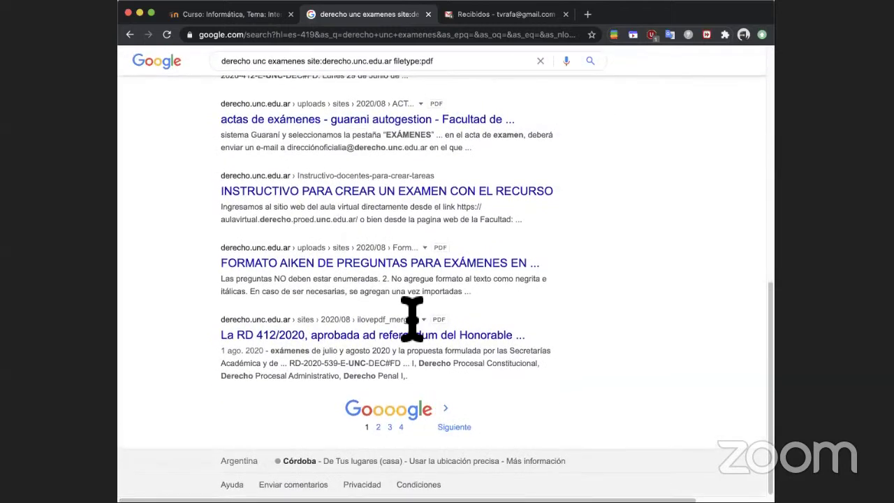
{"action": "scroll", "coordinate": [412, 318], "scroll_direction": "up", "scroll_amount": 10}
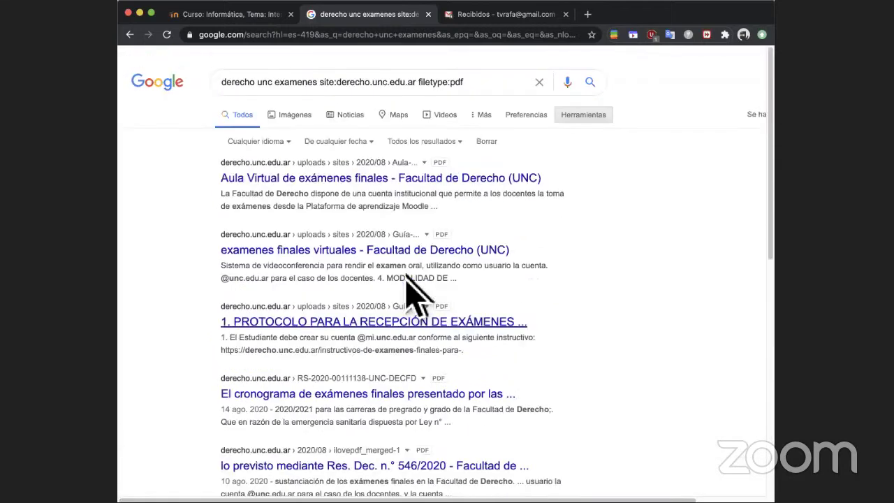
{"action": "scroll", "coordinate": [412, 295], "scroll_direction": "down", "scroll_amount": 10}
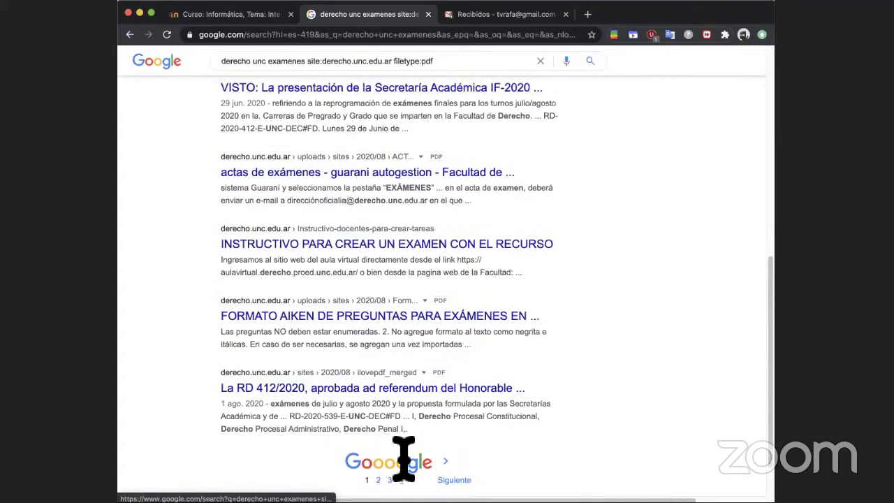
{"action": "scroll", "coordinate": [399, 193], "scroll_direction": "up", "scroll_amount": 4}
{"action": "scroll", "coordinate": [407, 207], "scroll_direction": "up", "scroll_amount": 2}
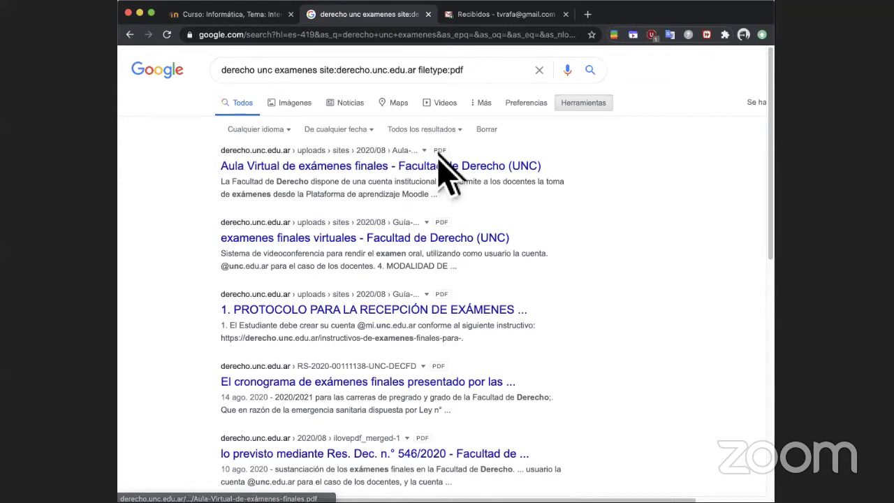